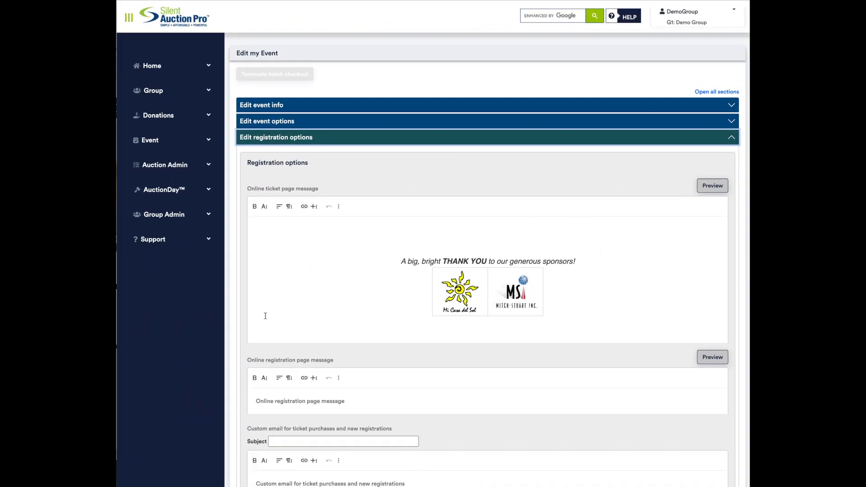
- Insert the image register4olbsplash.png above the sponsor thank-you in the online ticket page message and set its width to 100%
{"action": "left_click", "coordinate": [315, 207]}
{"action": "left_click", "coordinate": [292, 228]}
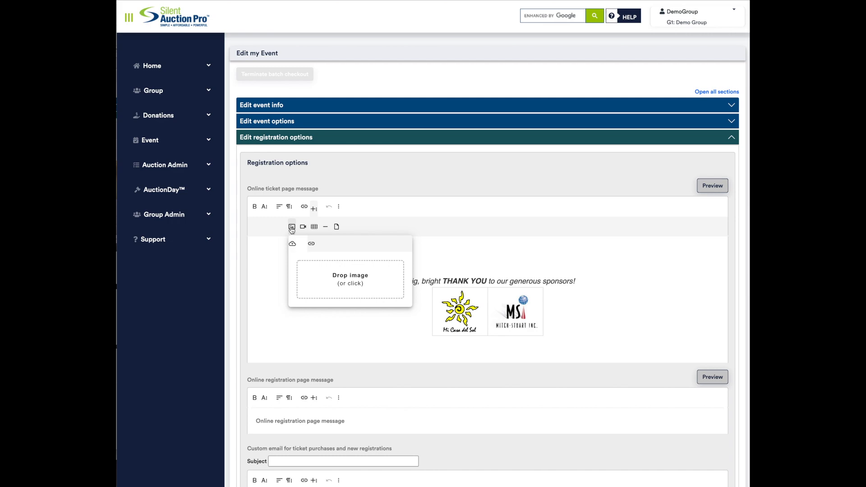
{"action": "left_click", "coordinate": [312, 276]}
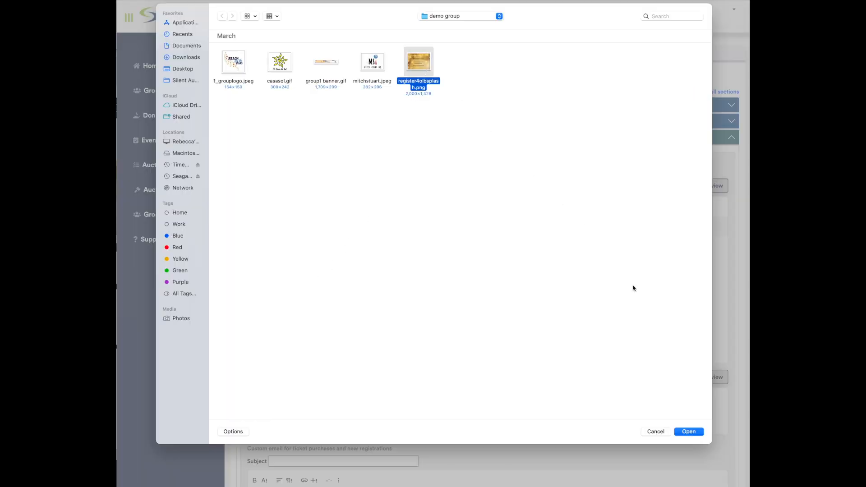
{"action": "left_click", "coordinate": [689, 432]}
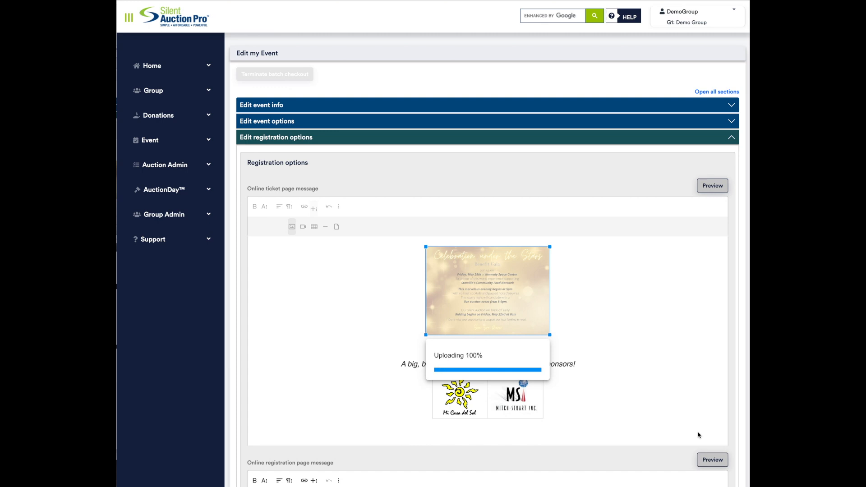
{"action": "left_click", "coordinate": [498, 373]}
{"action": "left_click", "coordinate": [466, 384]}
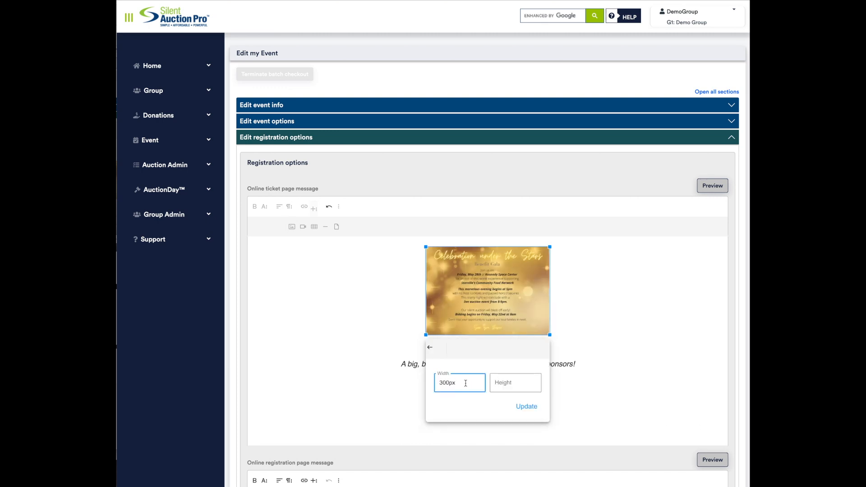
{"action": "type", "text": "100%"}
{"action": "left_click", "coordinate": [527, 407]}
- Add the gala image and a "Not ready to register?" catalog PEEK line to the online registration page message, and format that line's text
{"action": "scroll", "coordinate": [530, 409], "scroll_direction": "down", "scroll_amount": 5}
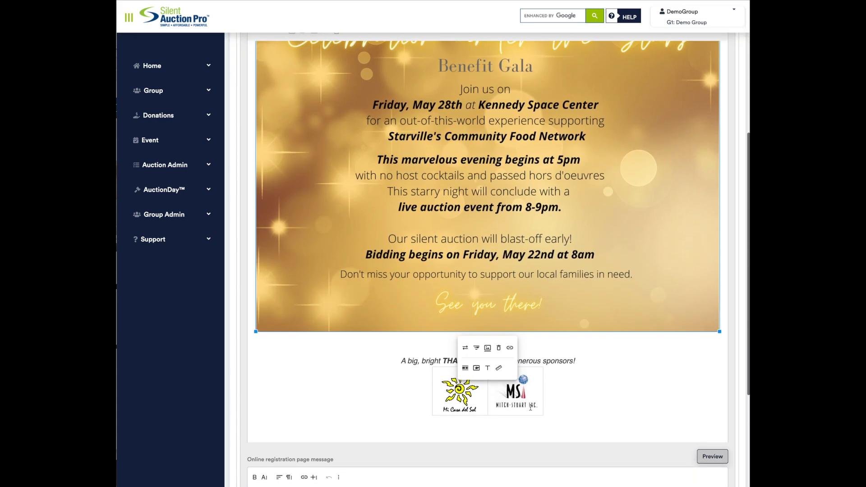
{"action": "scroll", "coordinate": [531, 408], "scroll_direction": "down", "scroll_amount": 4}
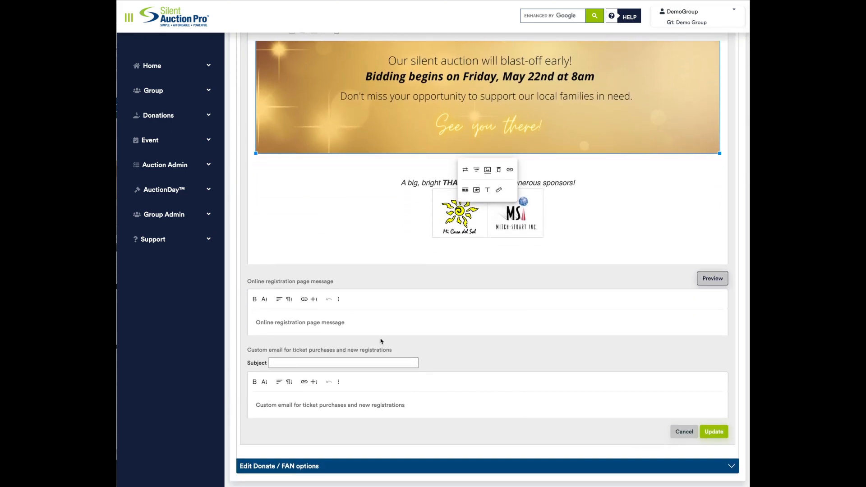
{"action": "left_click", "coordinate": [365, 323]}
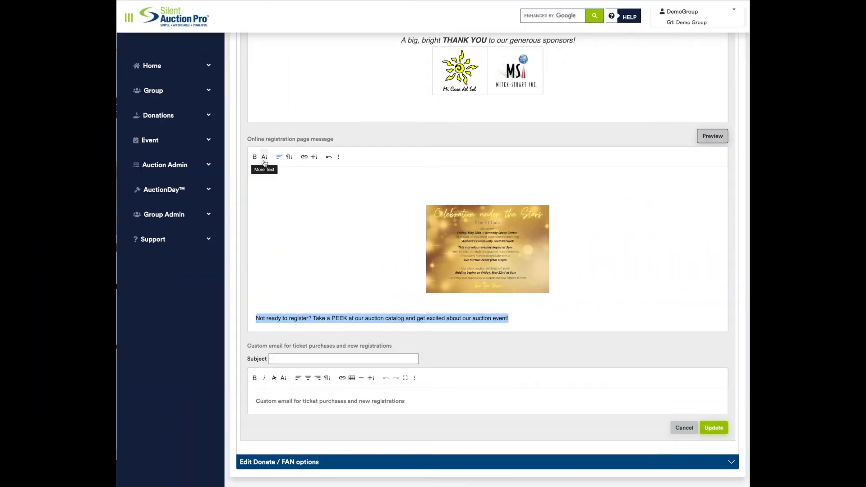
{"action": "left_click", "coordinate": [265, 161]}
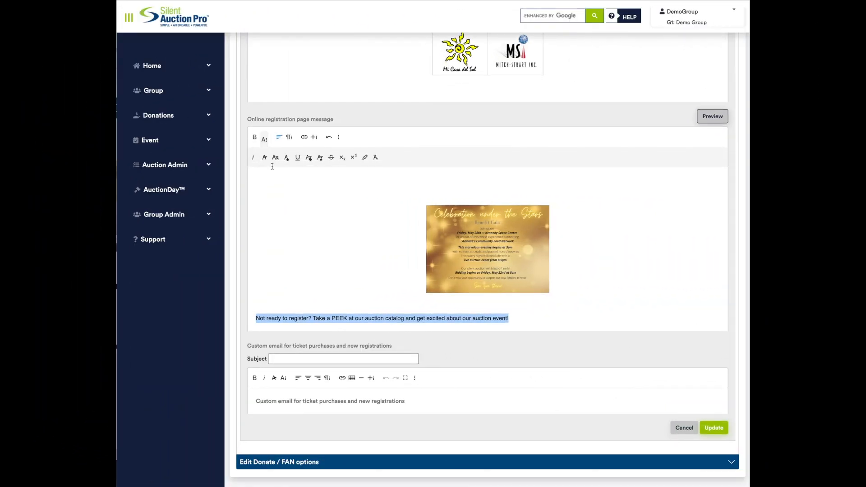
{"action": "left_click", "coordinate": [290, 271]}
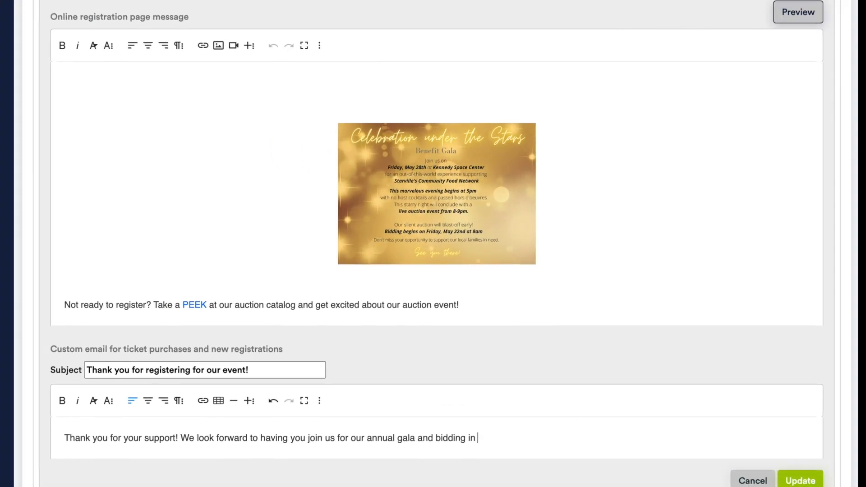
- Finish the custom email body with "our auction!", "Bidding begins Sunday at 5pm!" and the sign-off "Sincerely, Event Team", and save the registration options
{"action": "type", "text": "our auction!"}
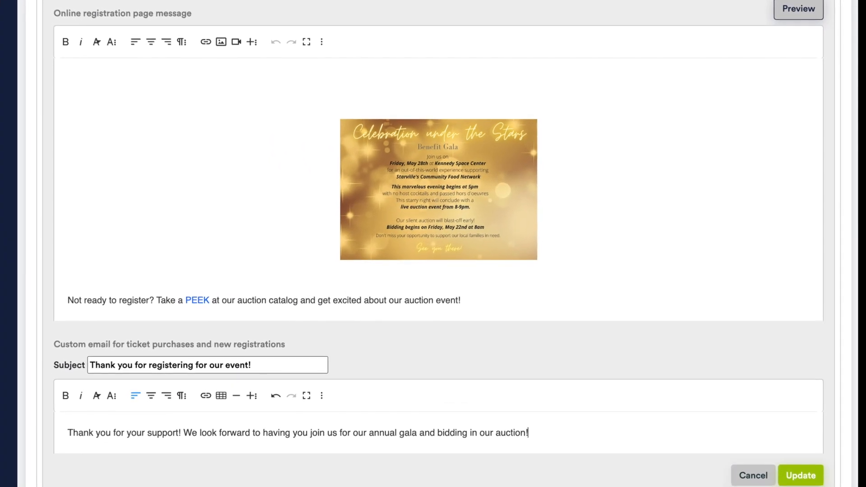
{"action": "key", "text": "Return"}
{"action": "type", "text": "Bidding begins Sunday at 5p"}
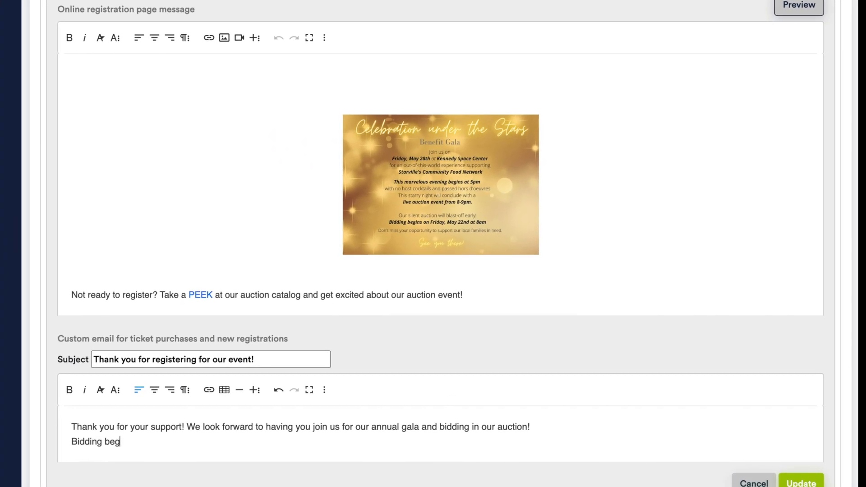
{"action": "type", "text": "m!"}
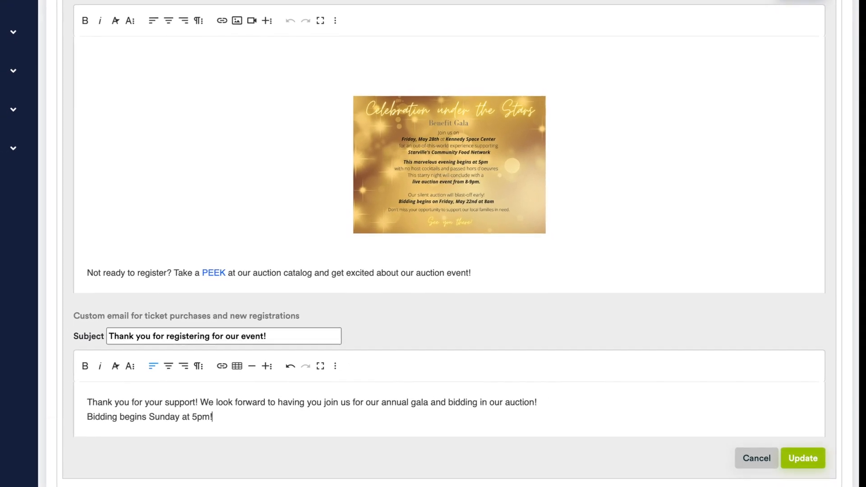
{"action": "key", "text": "Return"}
{"action": "type", "text": "Sincerely,"}
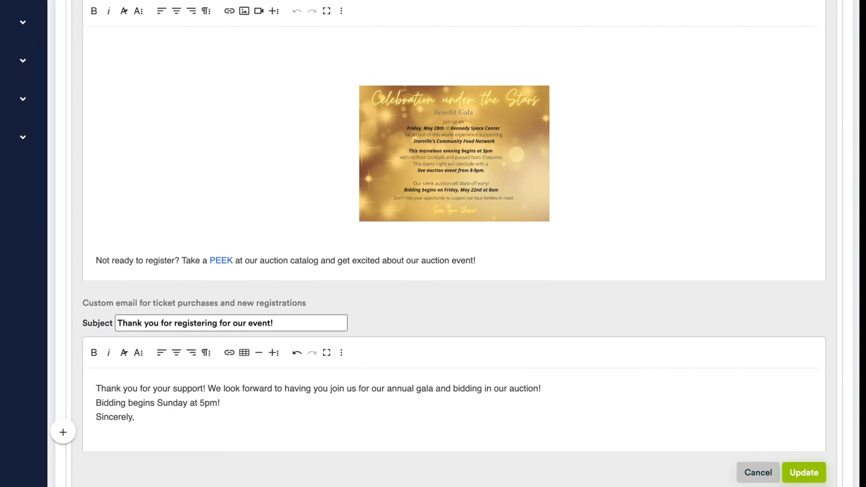
{"action": "key", "text": "Return"}
{"action": "type", "text": "Event Team"}
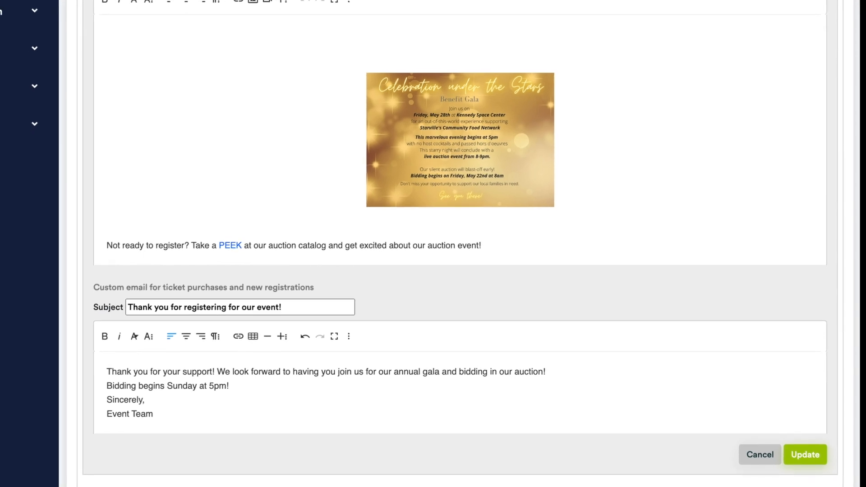
{"action": "left_click", "coordinate": [818, 442]}
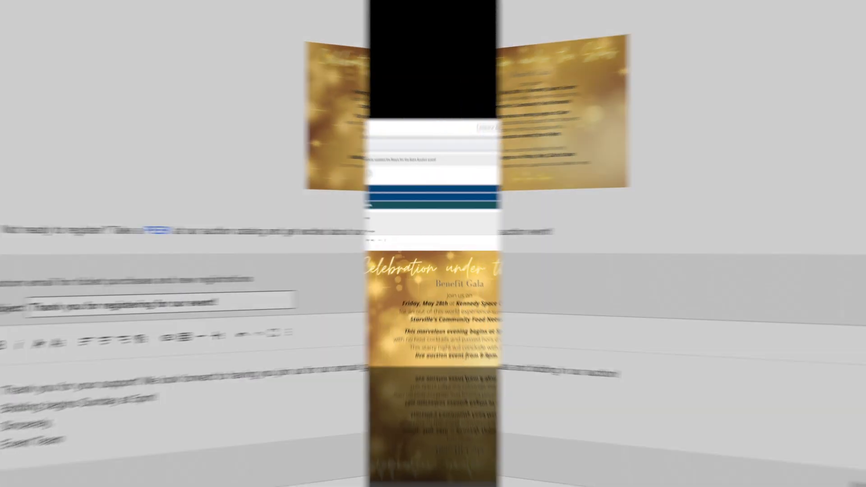
- Open ticket management in the auction administration and select the "Jun, 2022: Reach For The Stars Promo Ticket" ticket
{"action": "scroll", "coordinate": [731, 438], "scroll_direction": "down", "scroll_amount": 2}
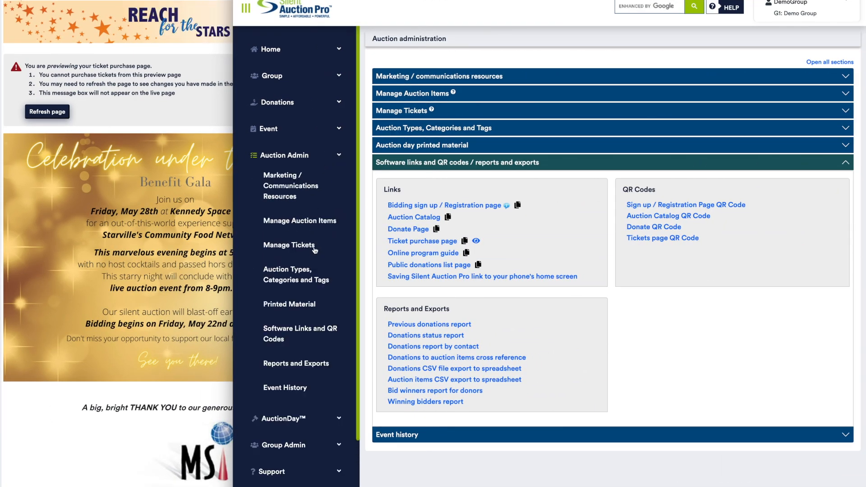
{"action": "left_click", "coordinate": [315, 251]}
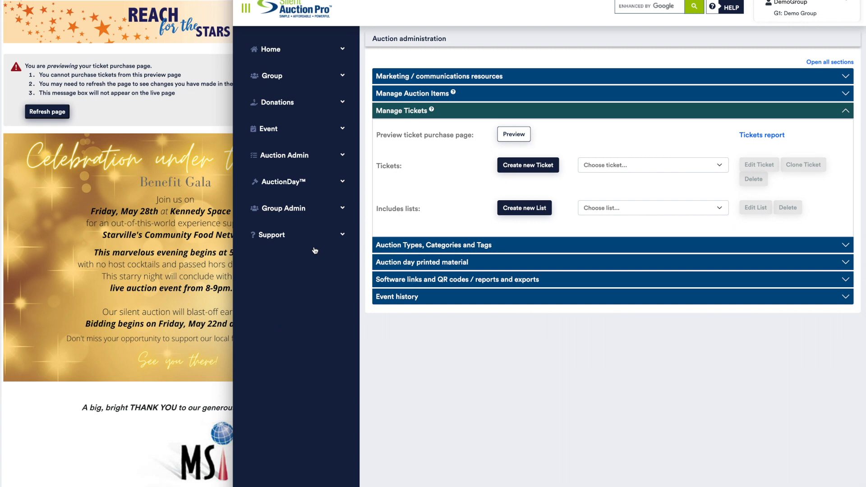
{"action": "left_click", "coordinate": [707, 170]}
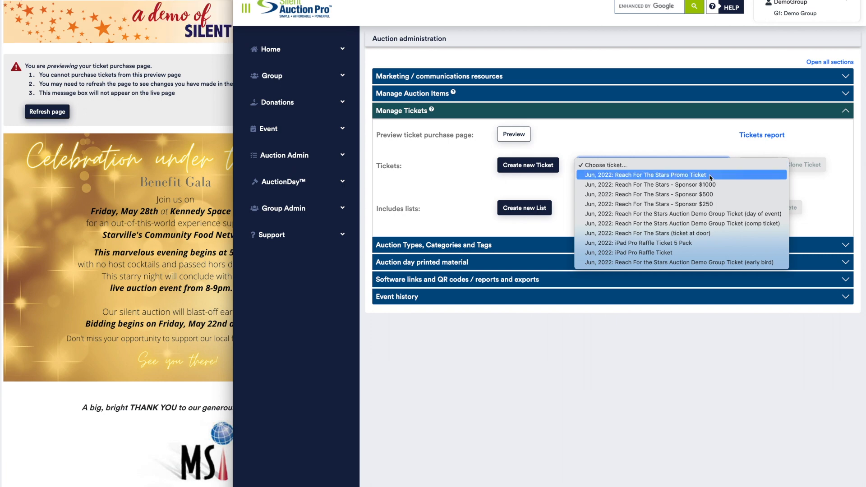
{"action": "left_click", "coordinate": [710, 175]}
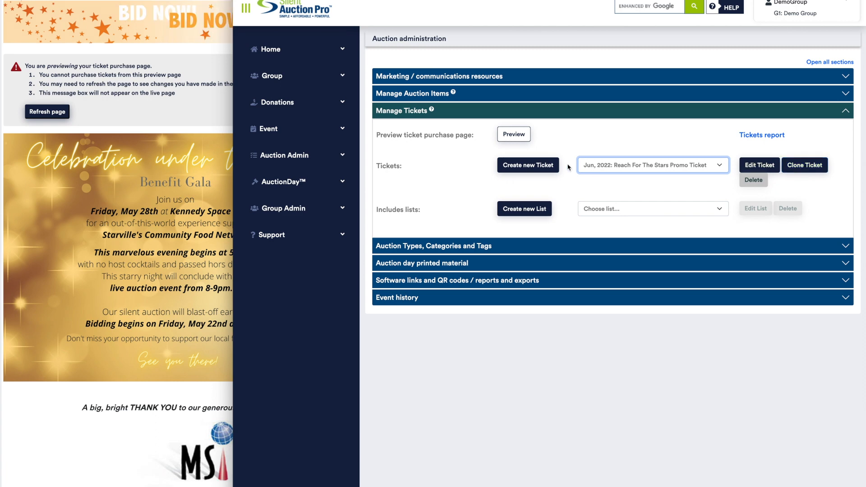
- Start a new ticket labelled "New Event Ticket single dinner entry" with sales starting on 2022-03-22 at 11:00 pm
{"action": "left_click", "coordinate": [544, 168]}
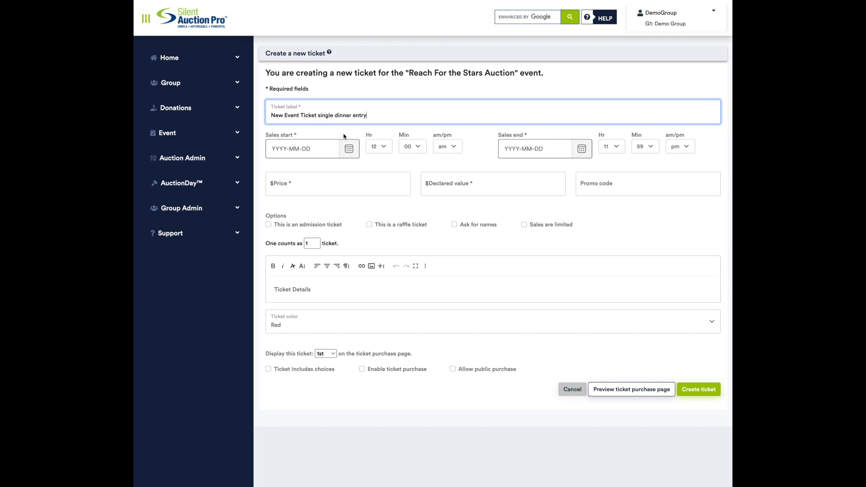
{"action": "left_click", "coordinate": [350, 150]}
{"action": "left_click", "coordinate": [301, 256]}
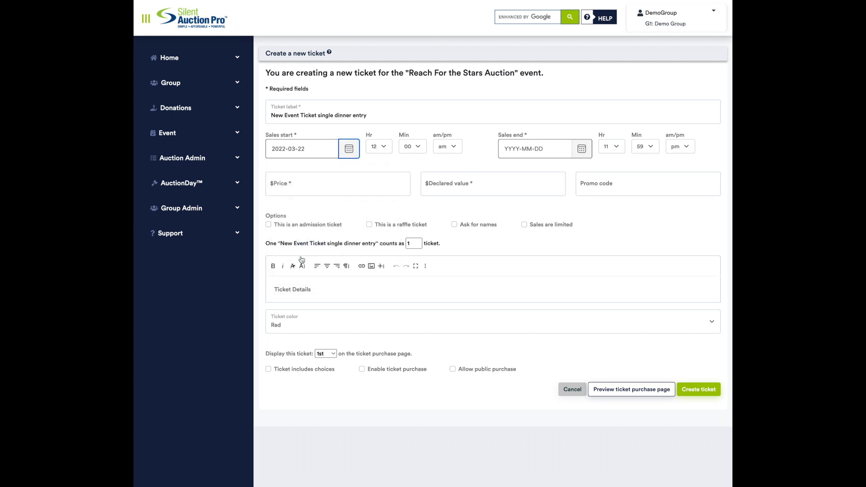
{"action": "left_click", "coordinate": [379, 147]}
{"action": "left_click", "coordinate": [378, 140]}
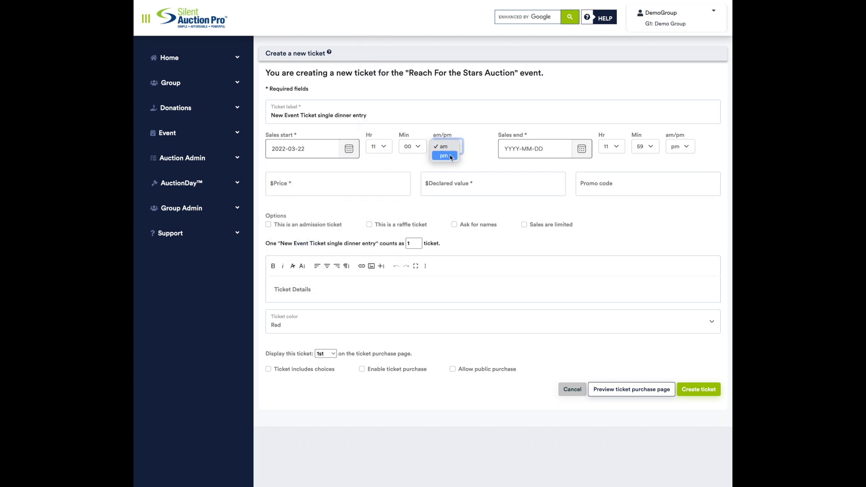
- Set the new ticket's sales end to 2022-04-09 at 10:45 am
{"action": "left_click", "coordinate": [582, 150]}
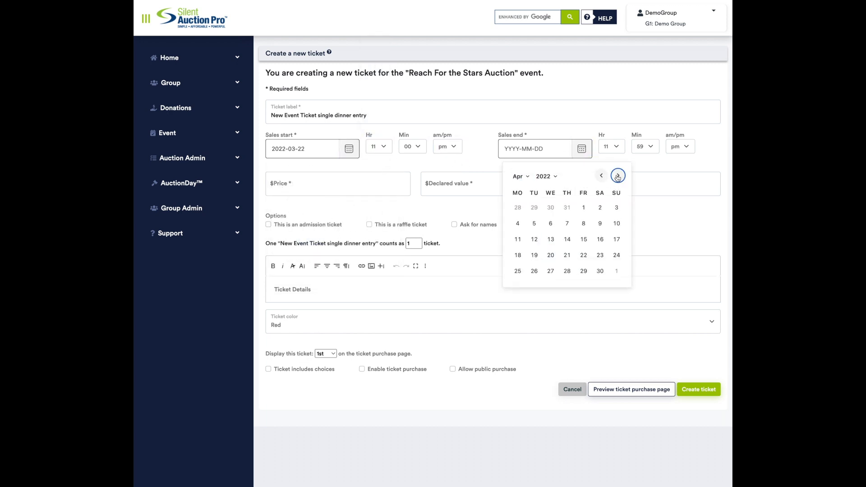
{"action": "left_click", "coordinate": [600, 225]}
{"action": "left_click", "coordinate": [612, 146]}
{"action": "left_click", "coordinate": [607, 137]}
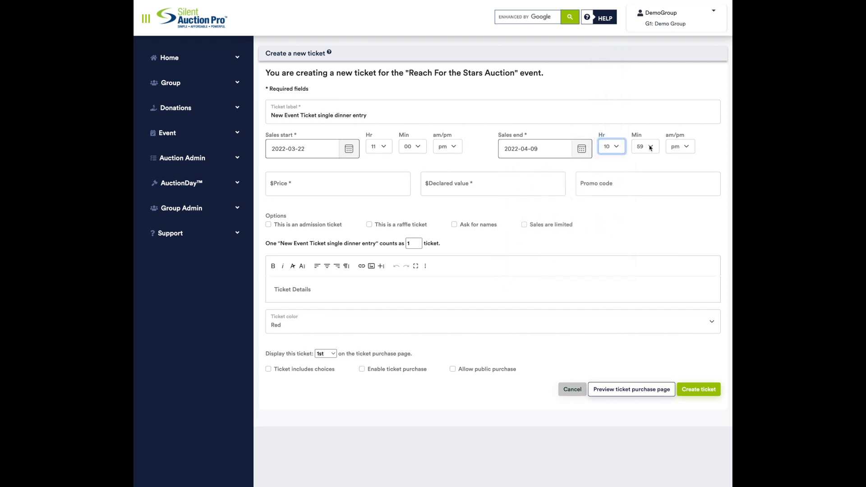
{"action": "left_click", "coordinate": [645, 146]}
{"action": "left_click", "coordinate": [643, 19]}
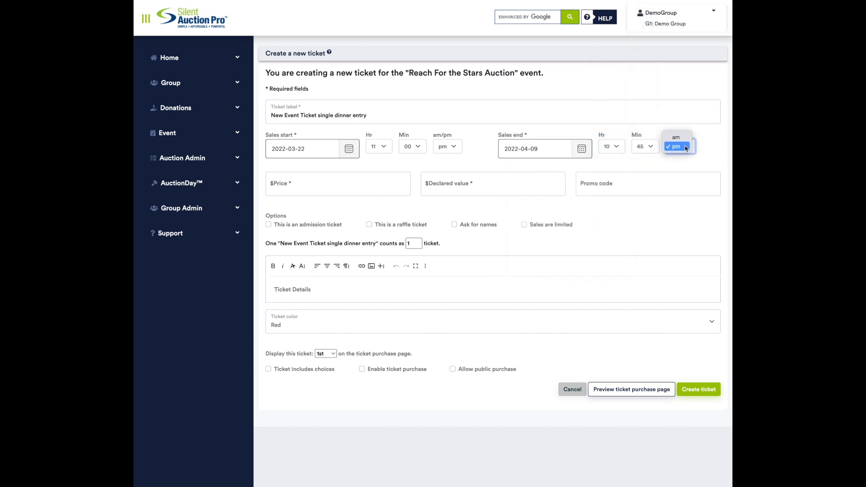
- Set the new ticket's price to $50 and its declared value to $40
{"action": "left_click", "coordinate": [381, 184]}
{"action": "type", "text": "50"}
{"action": "left_click", "coordinate": [491, 186]}
{"action": "type", "text": "50"}
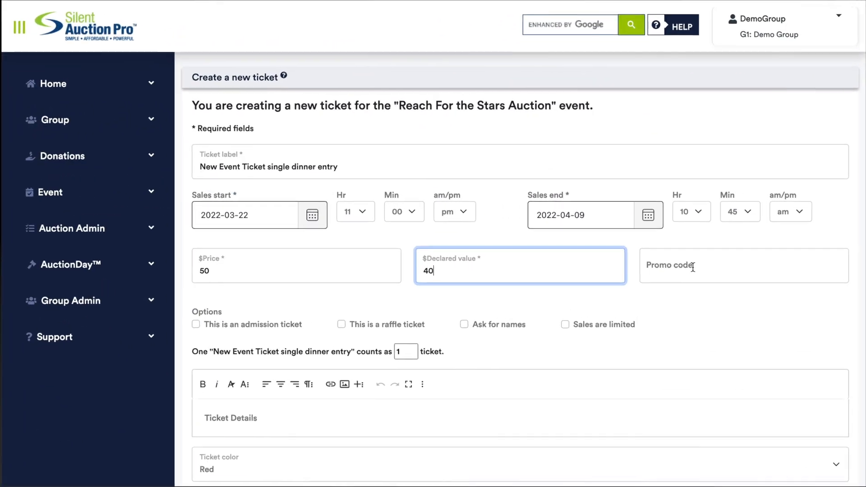
{"action": "left_click", "coordinate": [610, 185]}
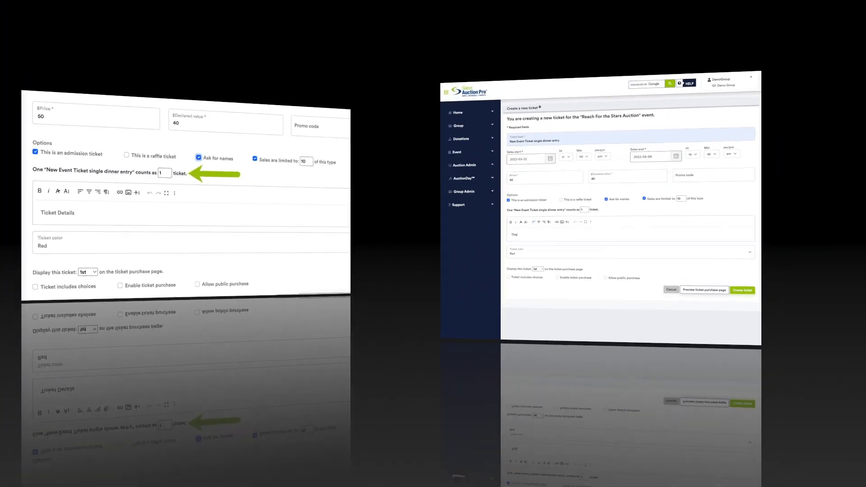
- Describe the ticket as "This ticket entitles you to a single entry into the gala with drinks, dinner and dessert served!" and set its color to Green
{"action": "type", "text": "ticket entitles you to a single entry into the gala with drinks, dinner and dessert serv"}
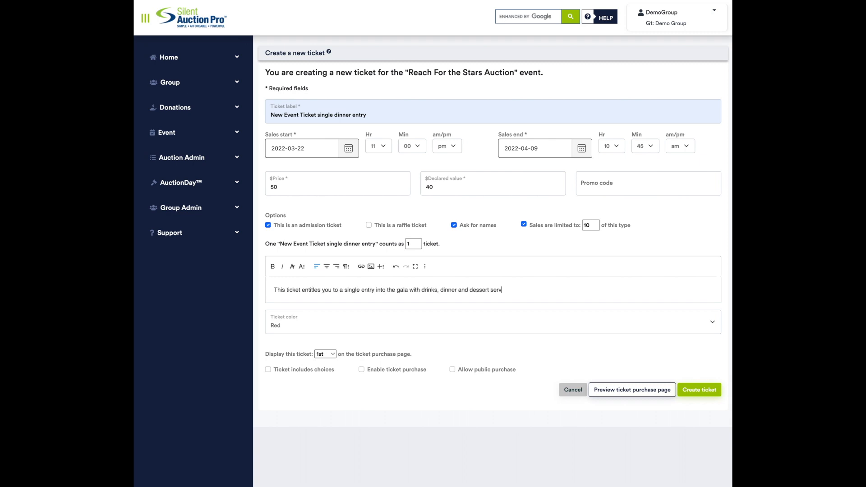
{"action": "left_click", "coordinate": [713, 325]}
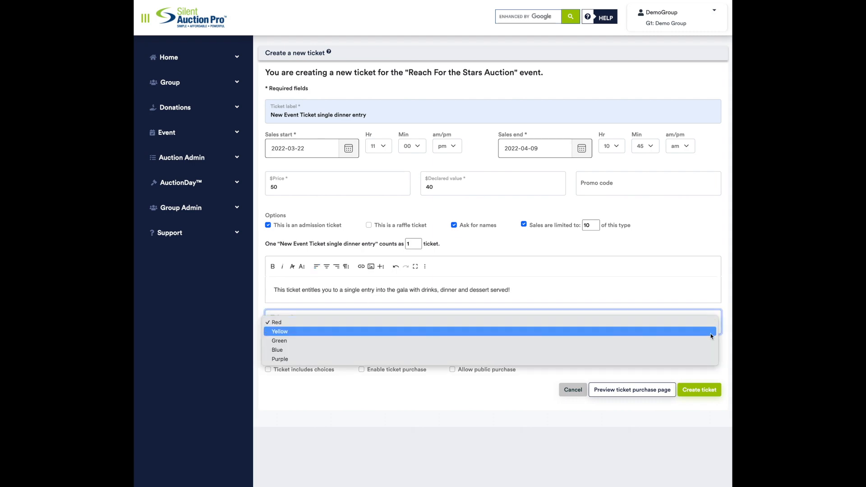
{"action": "left_click", "coordinate": [714, 341]}
- Keep the ticket displayed 1st and without choices, enable ticket purchase and public purchase for it, and create the ticket
{"action": "left_click", "coordinate": [335, 356]}
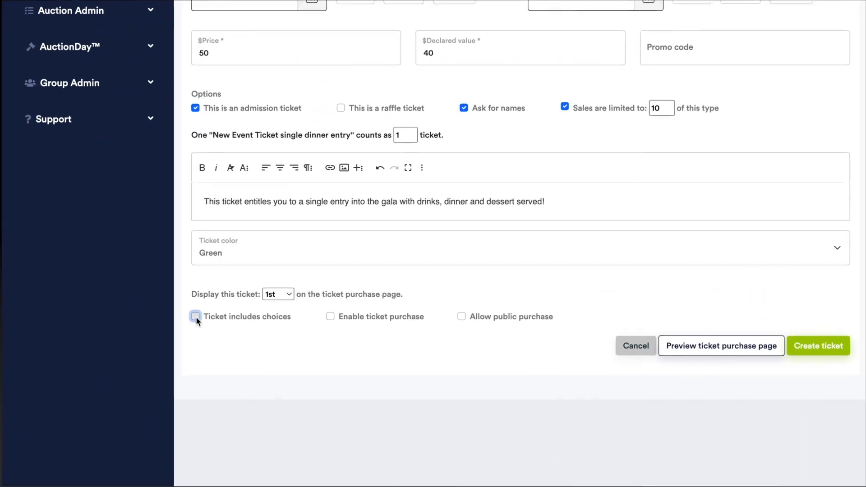
{"action": "left_click", "coordinate": [268, 371]}
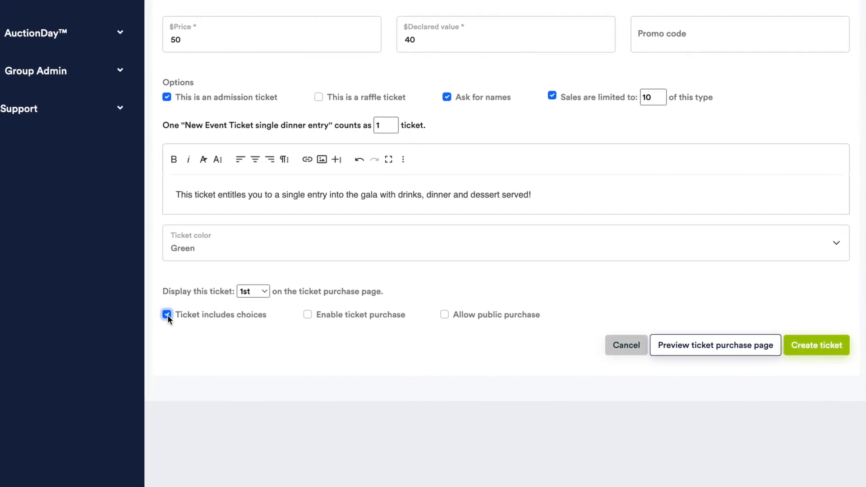
{"action": "left_click", "coordinate": [157, 315]}
{"action": "left_click", "coordinate": [300, 315]}
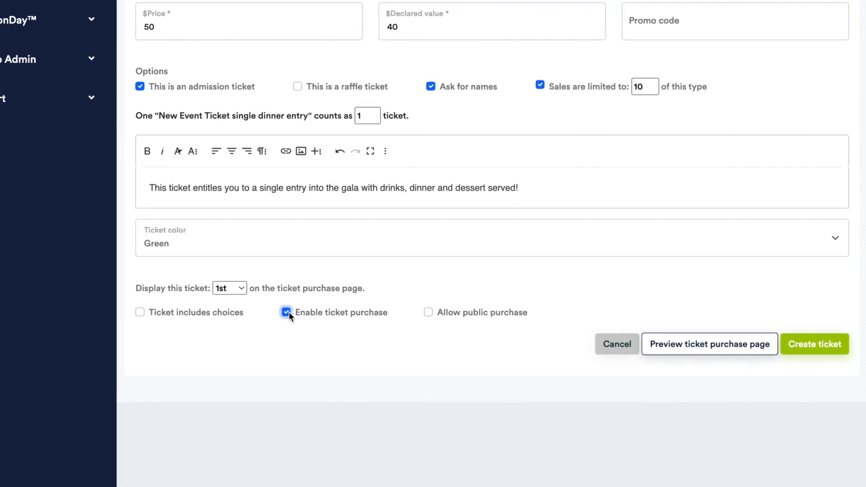
{"action": "left_click", "coordinate": [432, 313]}
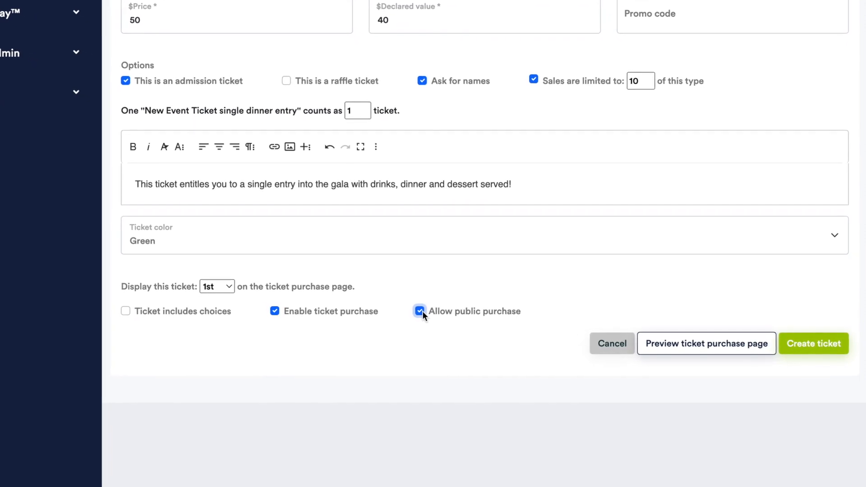
{"action": "left_click", "coordinate": [846, 339]}
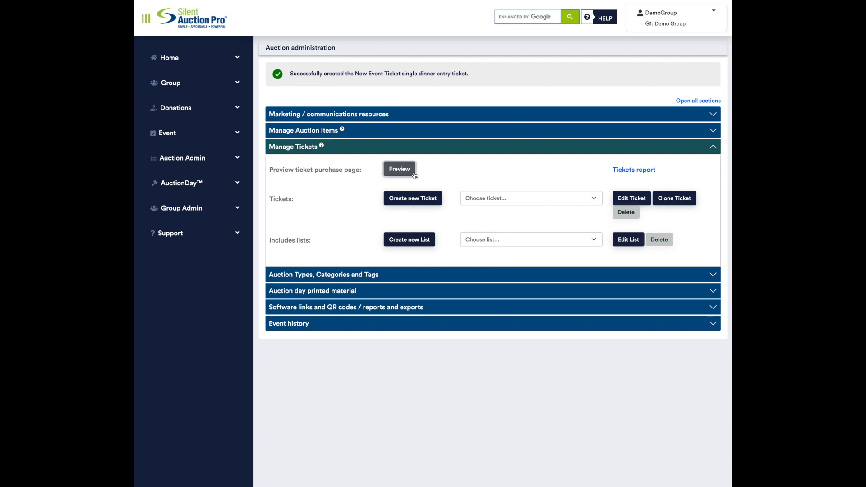
- Preview the ticket purchase page, refresh the preview, and check how the new ticket is listed among the ticket types
{"action": "left_click", "coordinate": [399, 169]}
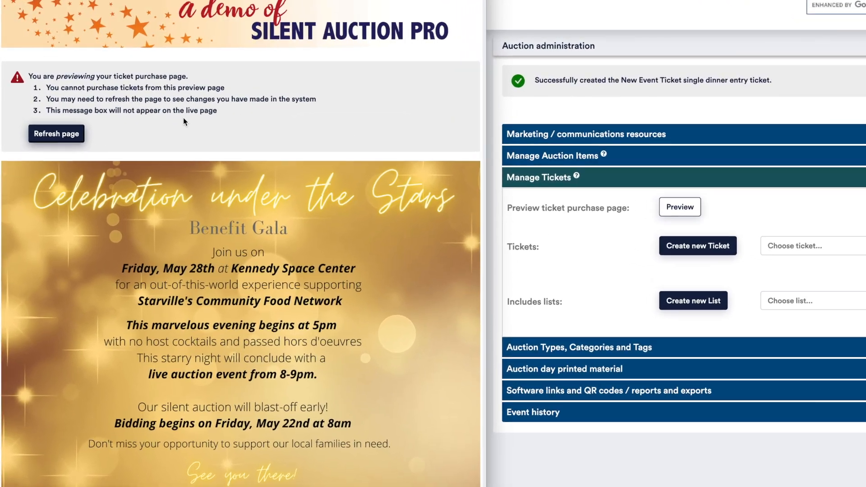
{"action": "left_click", "coordinate": [67, 140]}
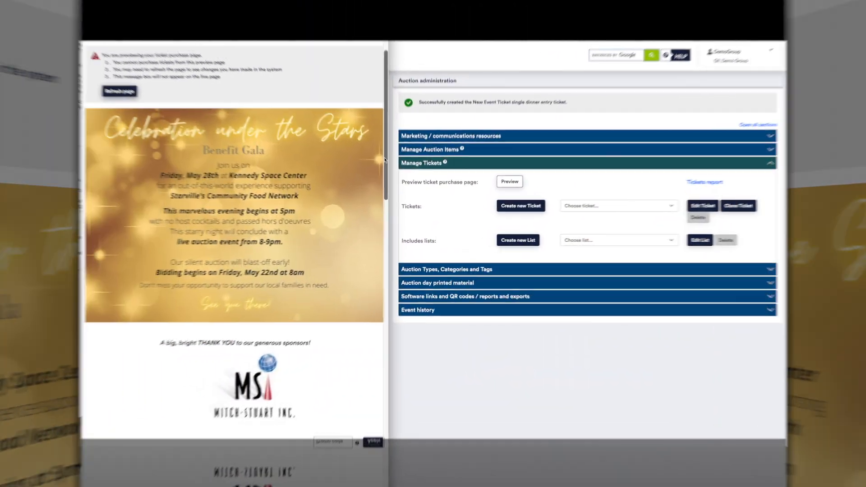
{"action": "scroll", "coordinate": [399, 183], "scroll_direction": "down", "scroll_amount": 10}
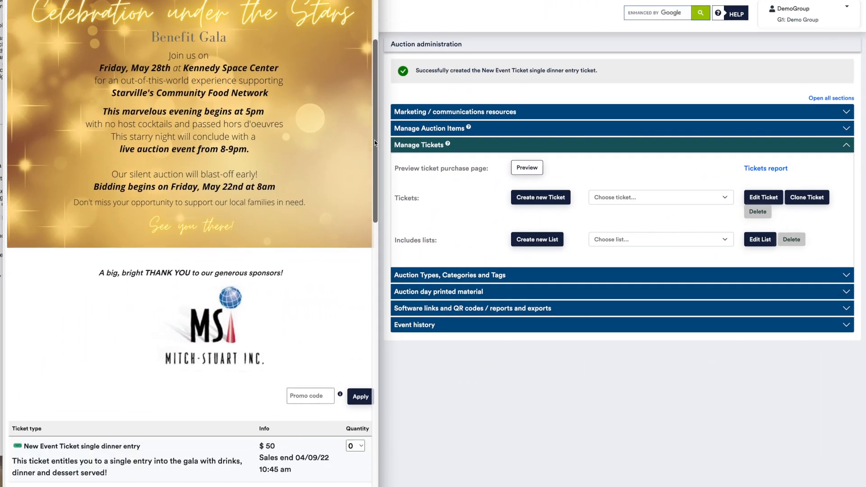
{"action": "scroll", "coordinate": [375, 142], "scroll_direction": "down", "scroll_amount": 5}
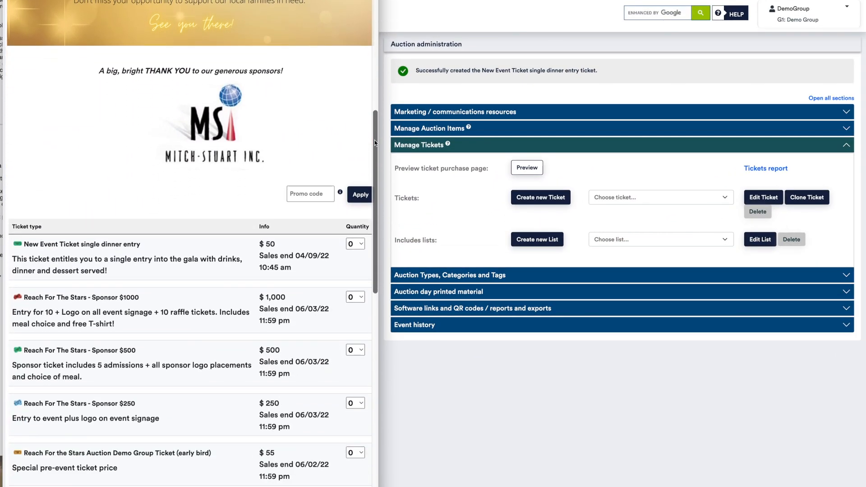
- Choose a quantity of 2 for the New Event Ticket single dinner entry in the ticket purchase preview
{"action": "left_click", "coordinate": [362, 212]}
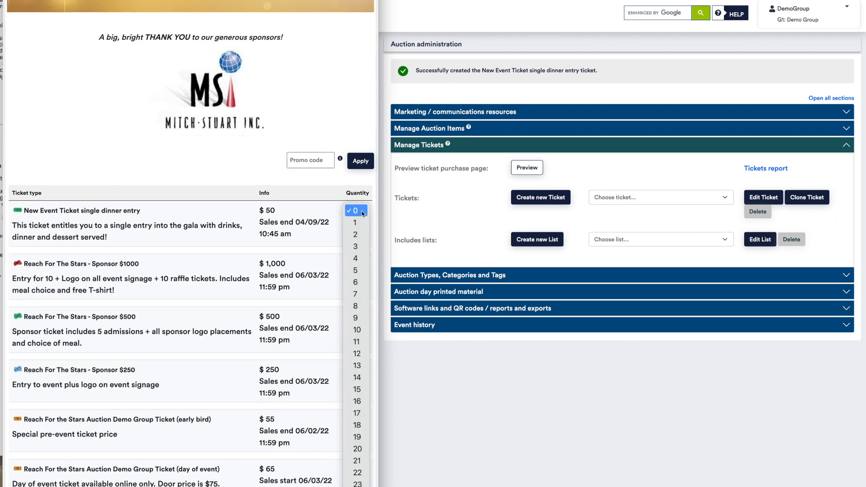
{"action": "left_click", "coordinate": [359, 234]}
{"action": "scroll", "coordinate": [360, 233], "scroll_direction": "up", "scroll_amount": 8}
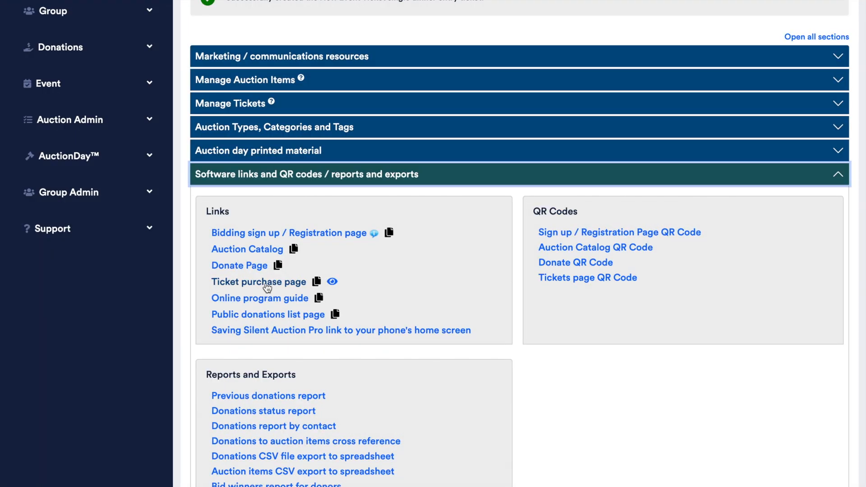
- Copy the ticket purchase page link to the clipboard from the auction's software links
{"action": "left_click", "coordinate": [317, 282]}
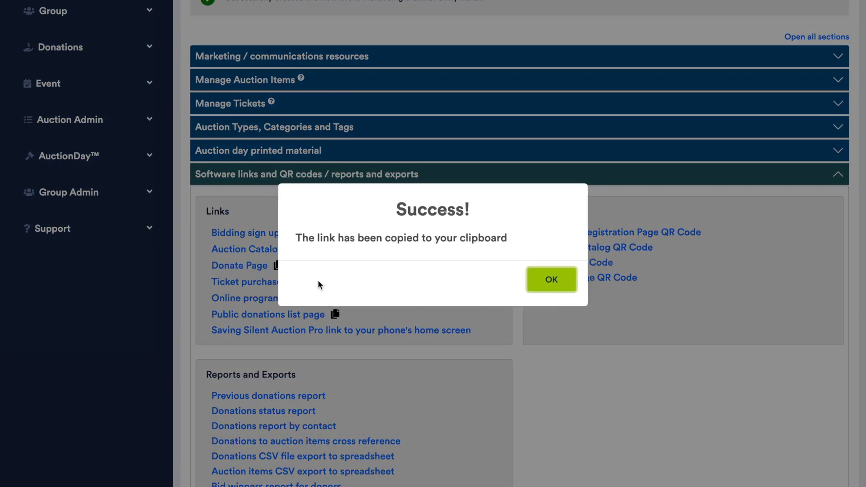